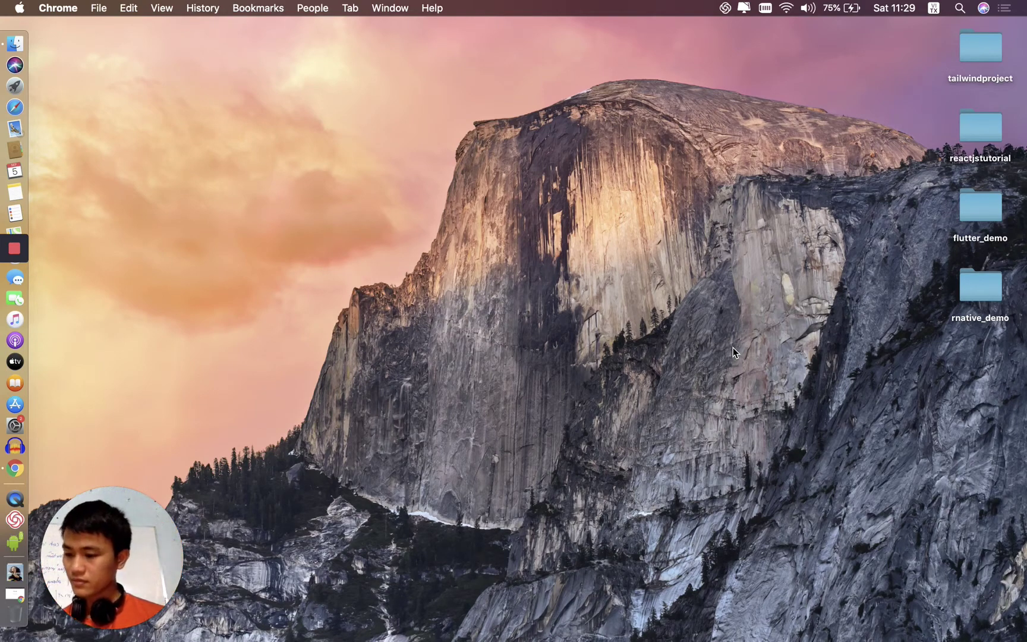
Launch QuickTime Player and start a new movie recording.
left_click(518, 356)
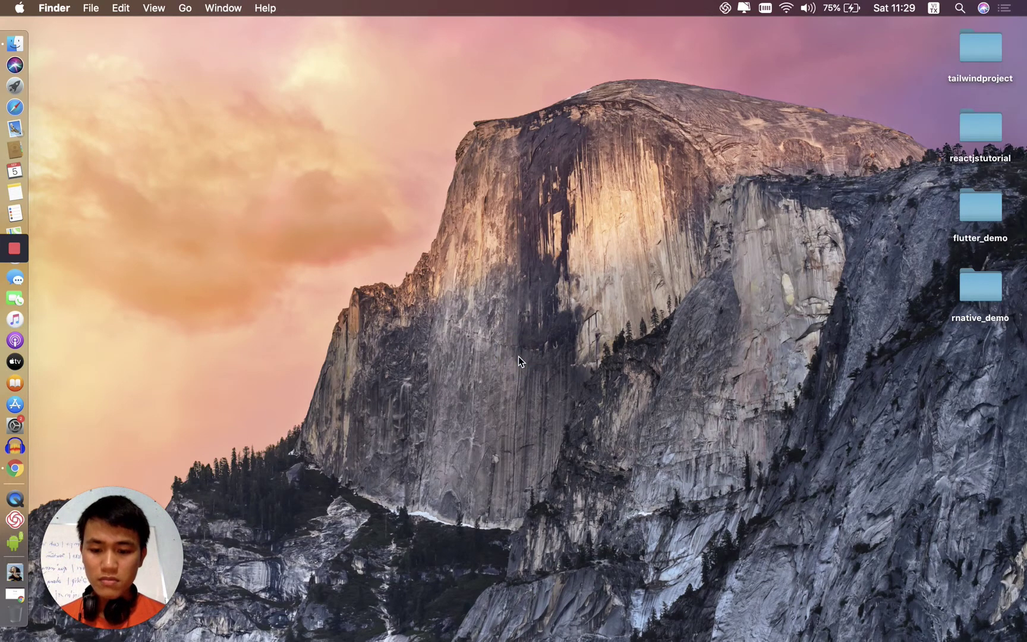
key("super+space")
type("qui")
key("Return")
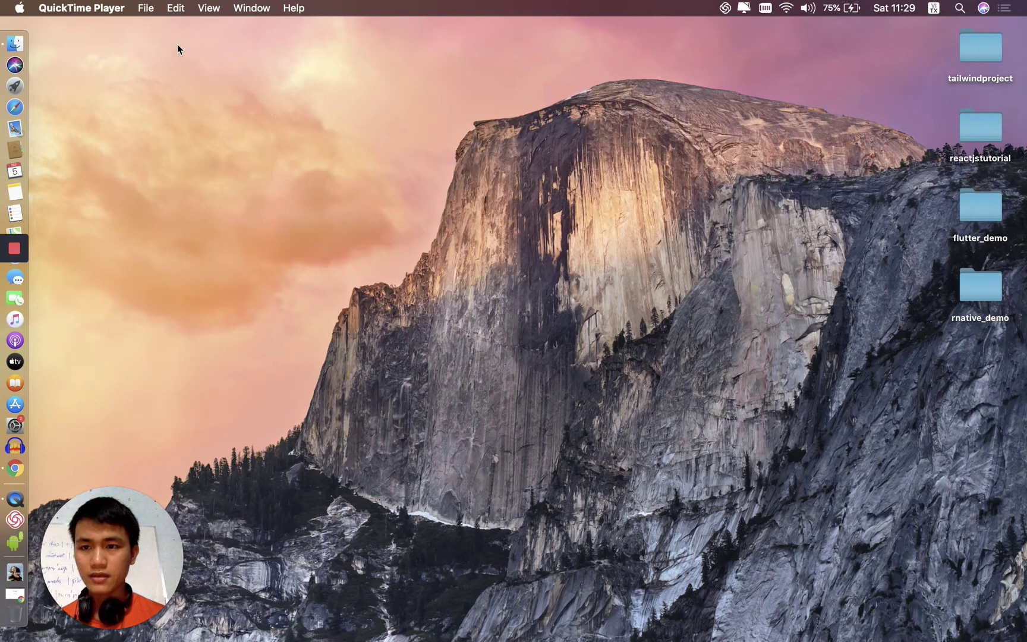
left_click(145, 9)
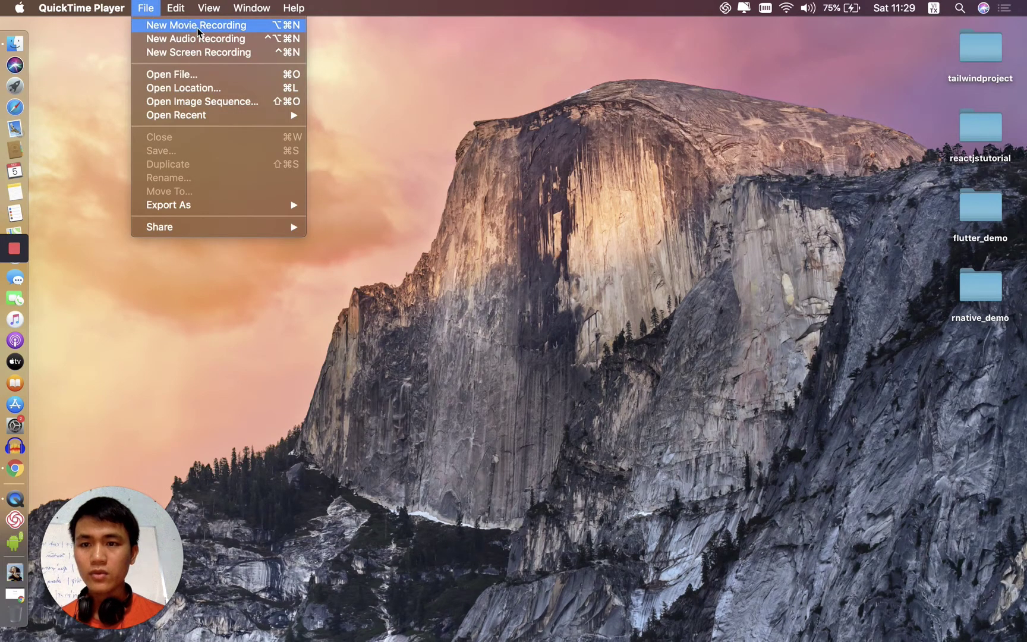
left_click(211, 28)
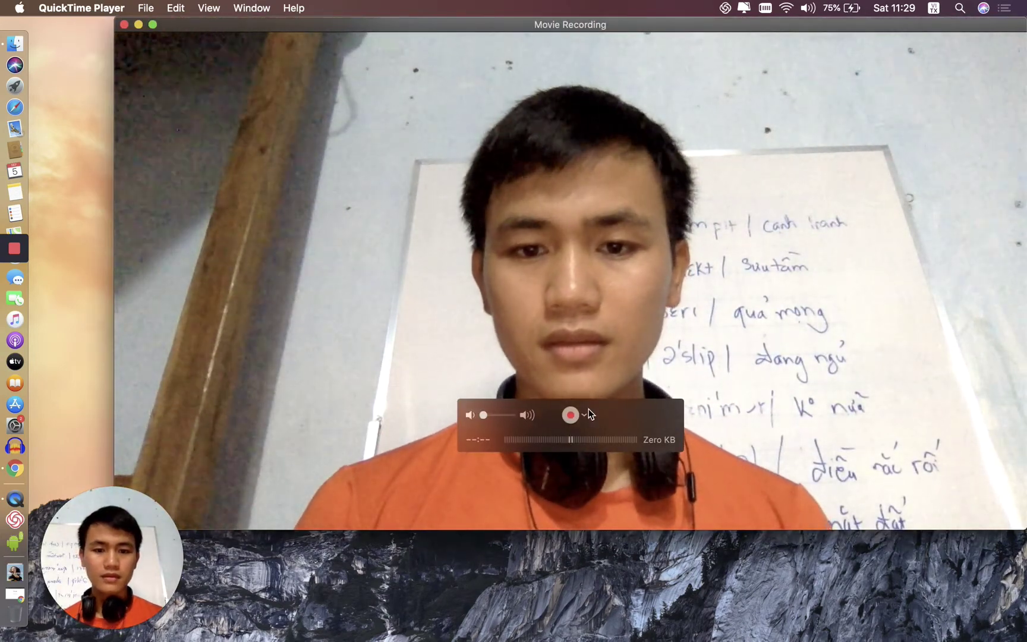
Set both the camera and the microphone of the movie recording to iPod touch.
left_click(585, 414)
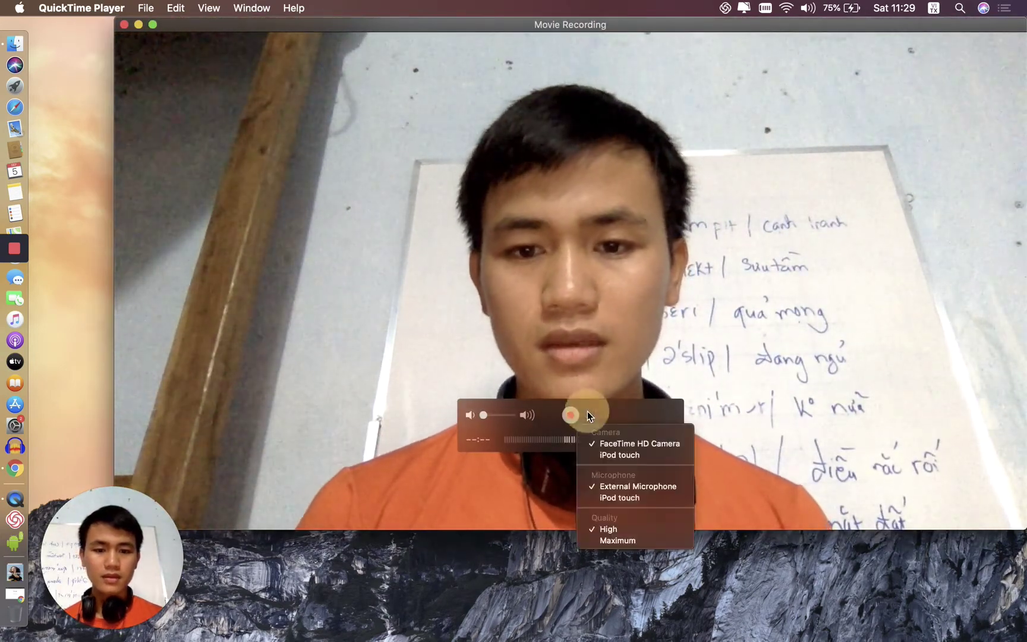
left_click(621, 456)
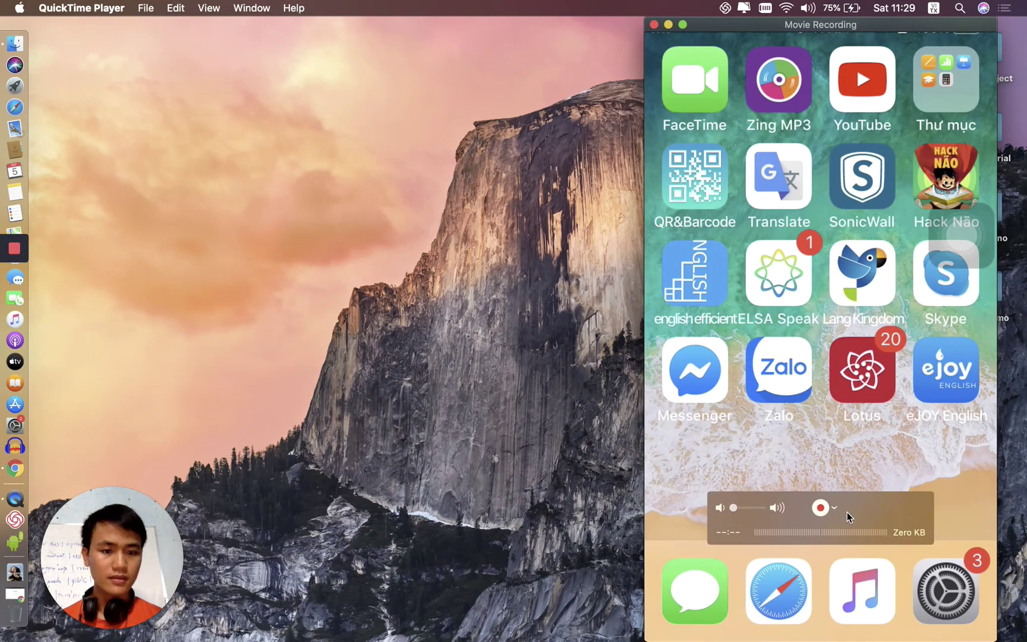
left_click(834, 510)
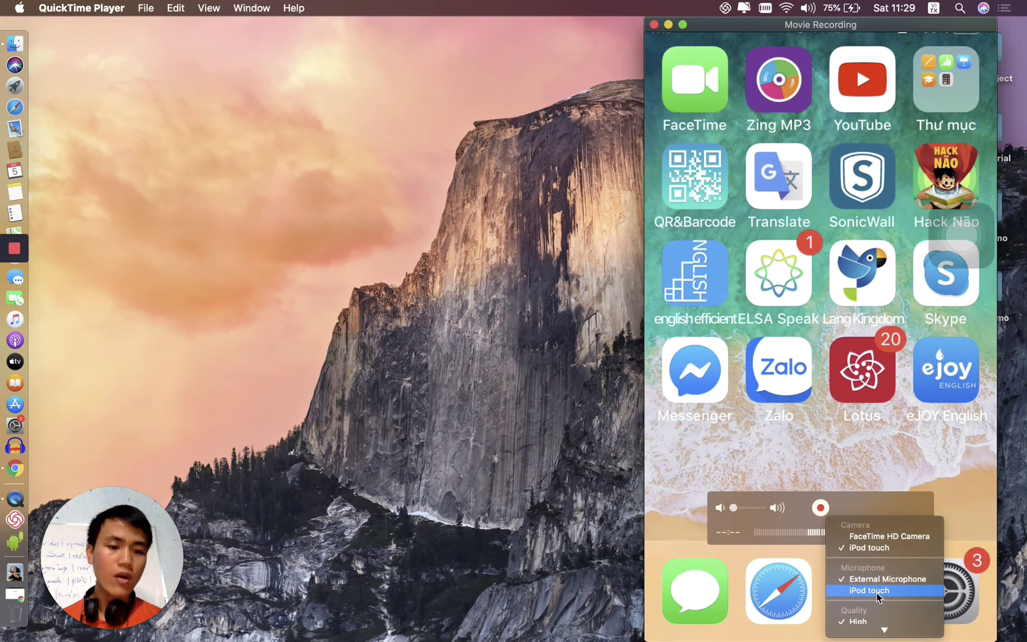
left_click(856, 595)
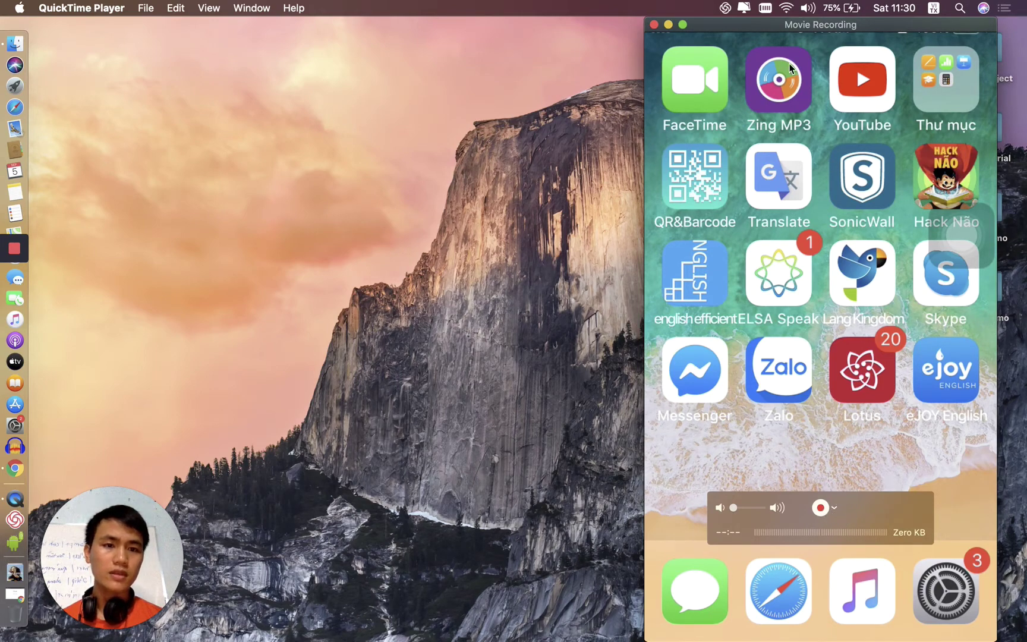
left_click_drag(750, 33, 747, 32)
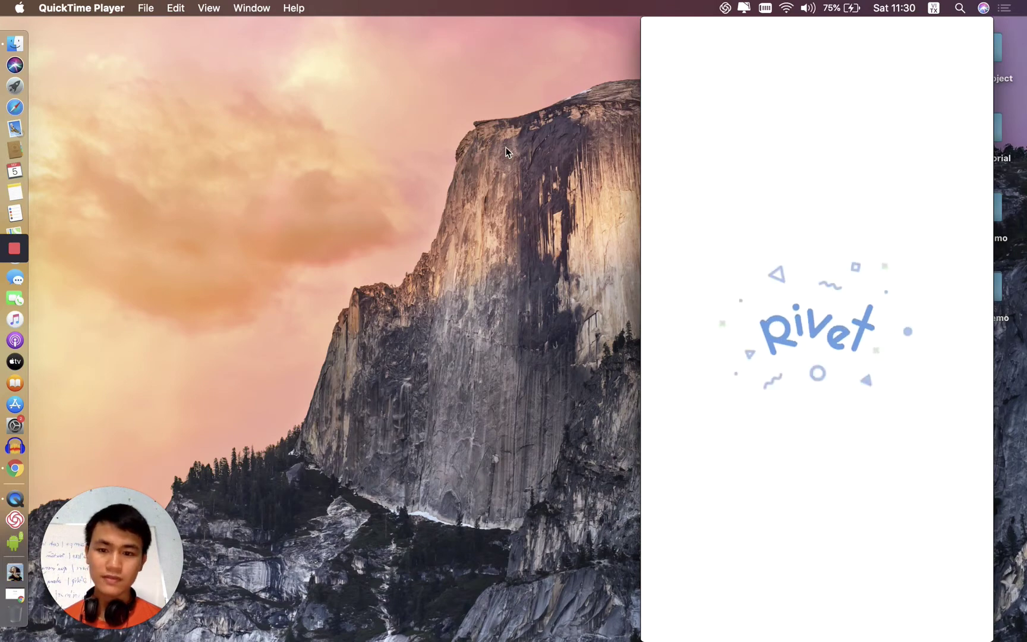
mouse_move(805, 286)
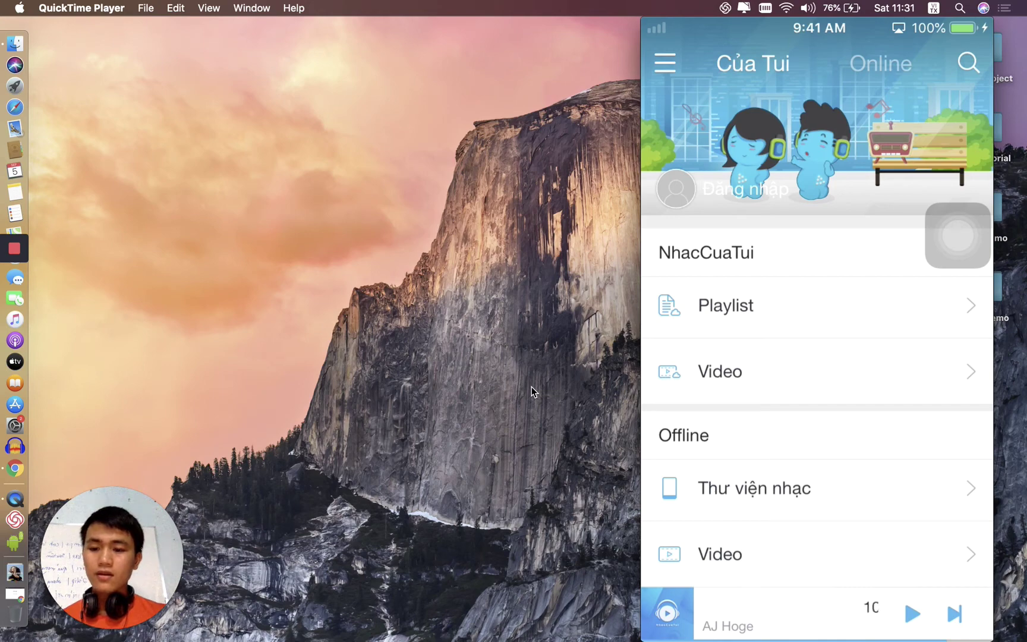
Switch to Google Chrome, search Google for "vysor chrome" and open Vysor's Chrome Web Store page.
left_click(16, 469)
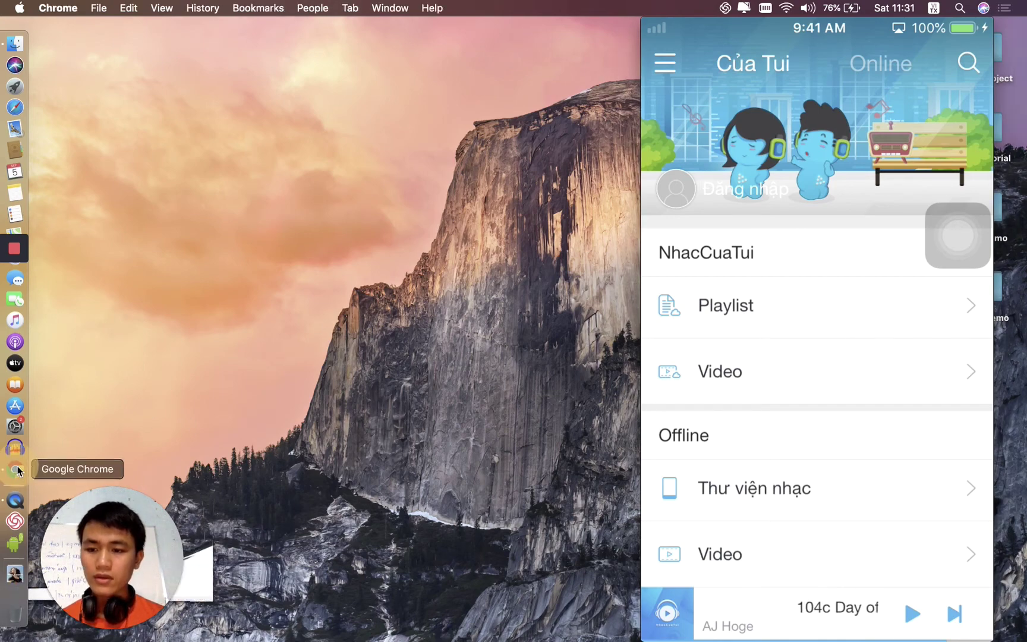
type("v")
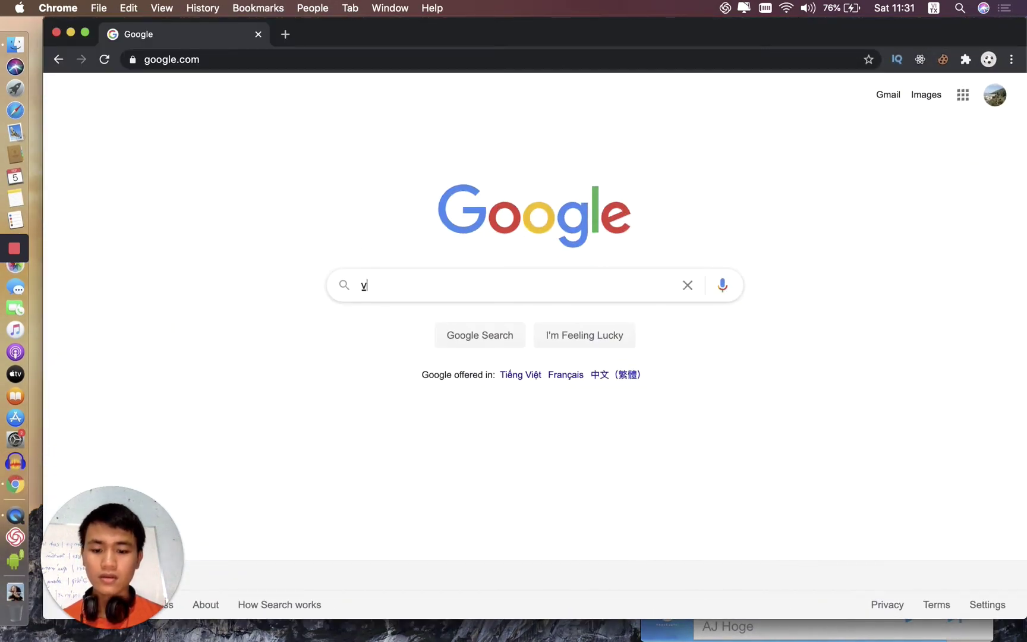
type("ysor")
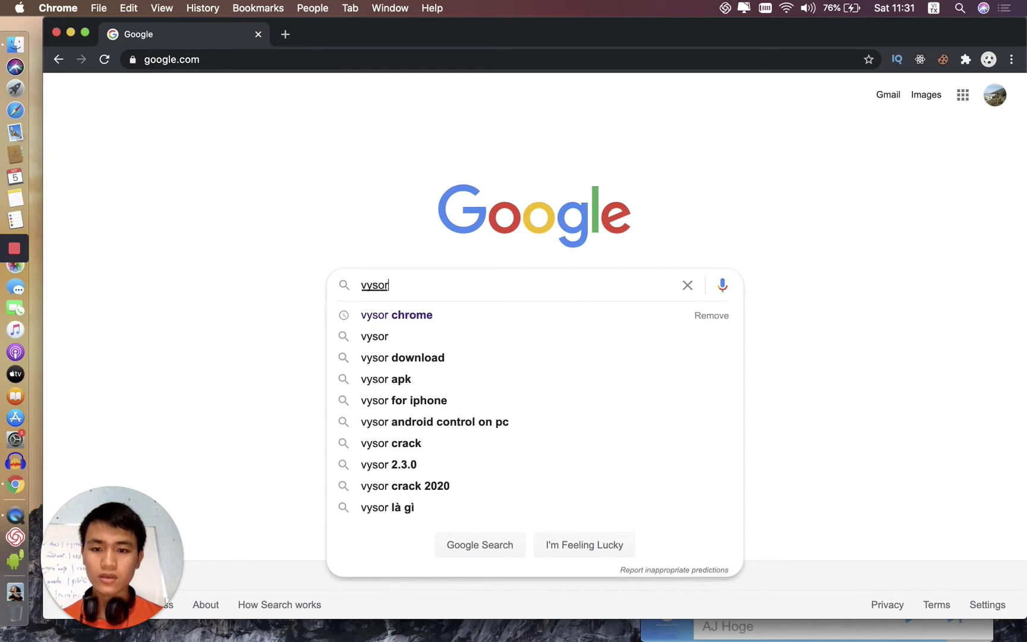
type(" chrome")
key("Return")
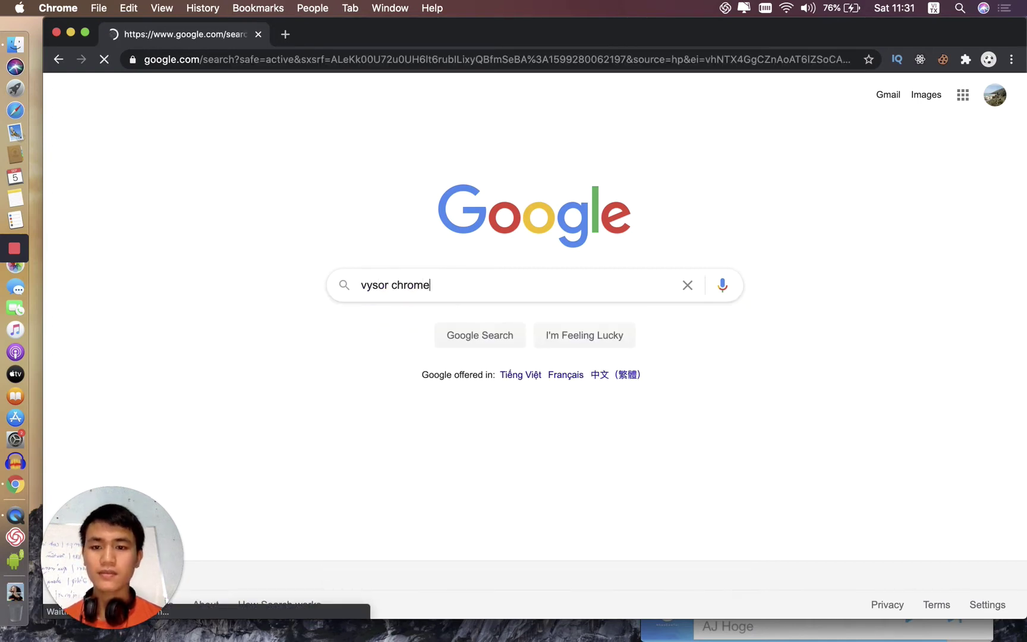
left_click(208, 230)
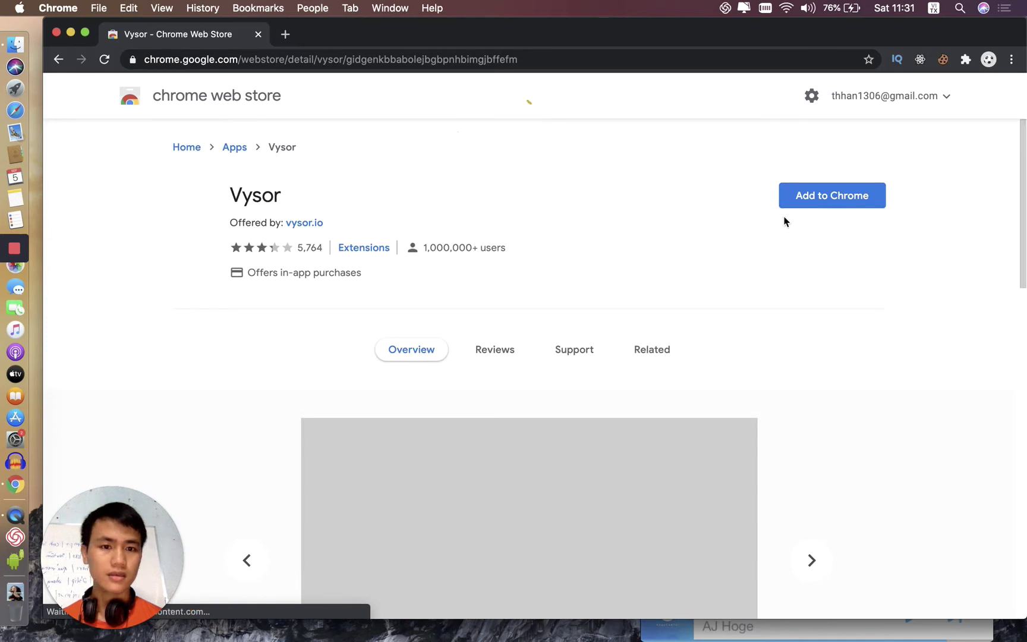
Add the Vysor app to Chrome and minimize the browser window.
left_click(818, 202)
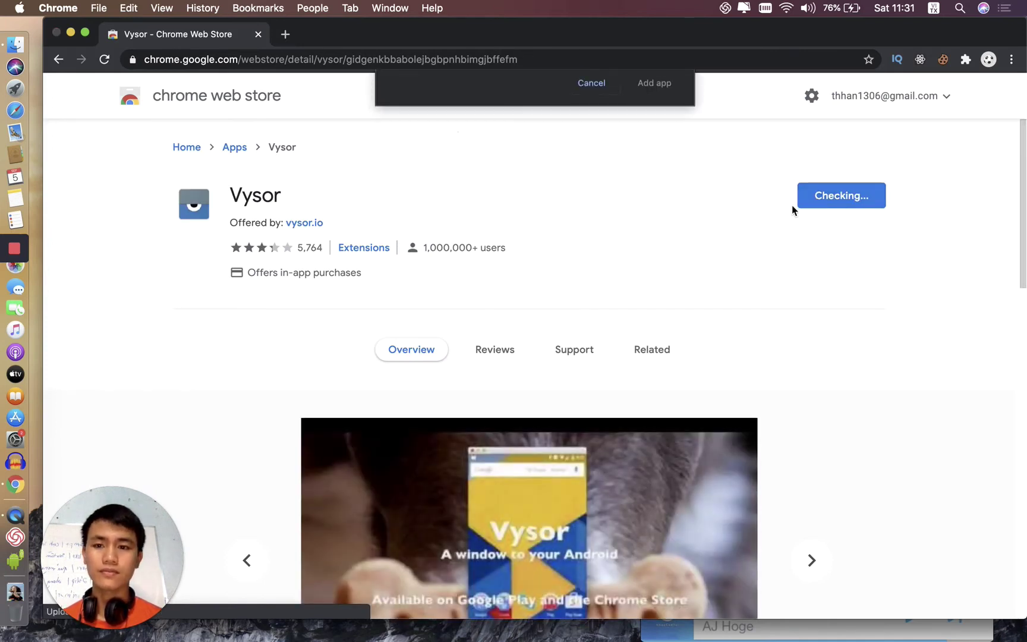
left_click(653, 258)
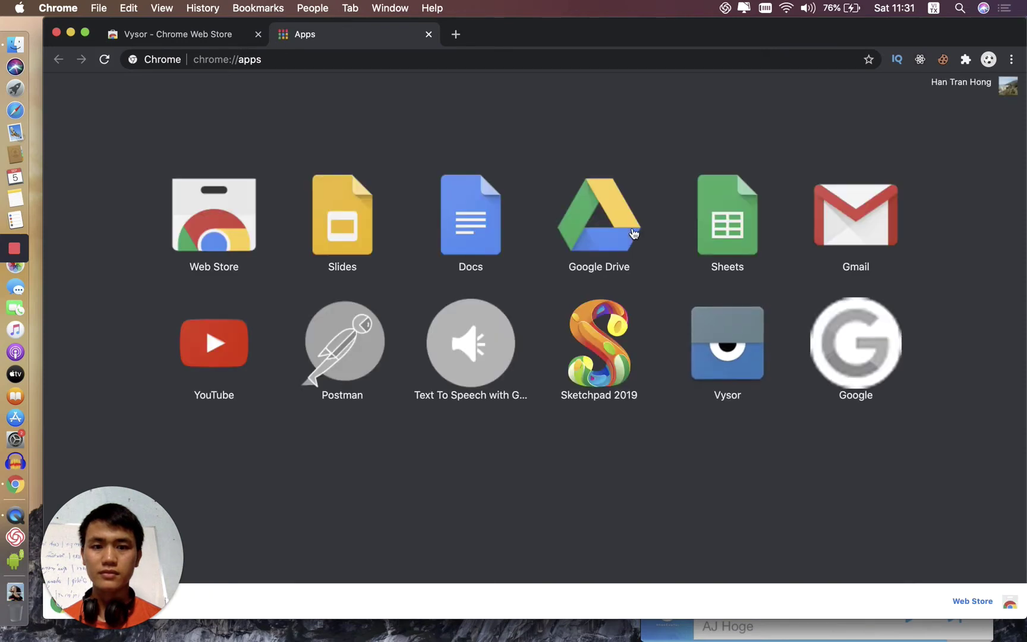
left_click(70, 34)
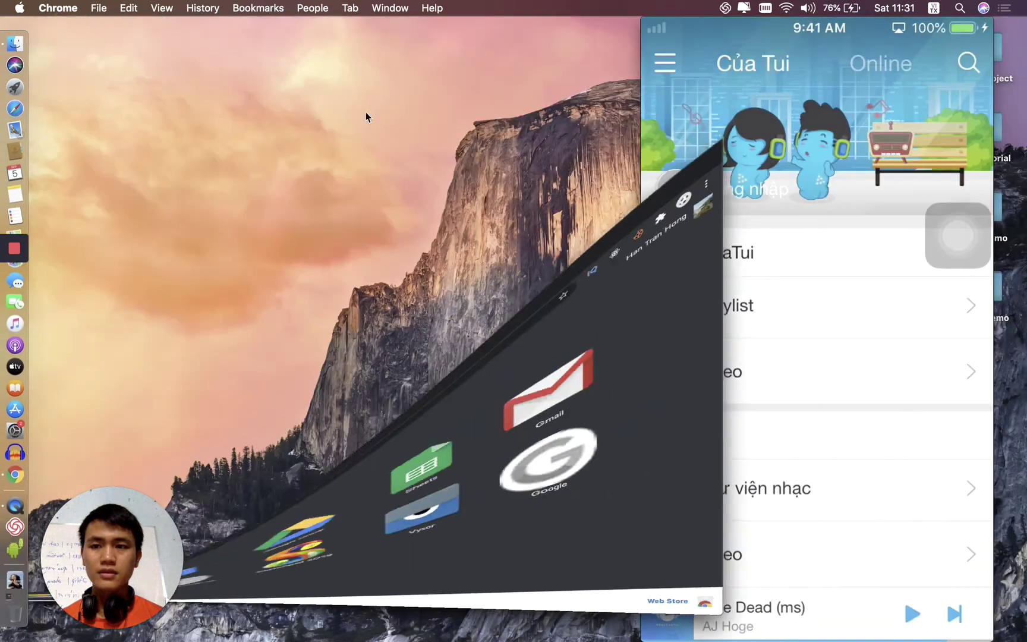
Launch the Vysor app, dismissing the device storage alert, and reload it to apply its update.
key("super+space")
type("vysor")
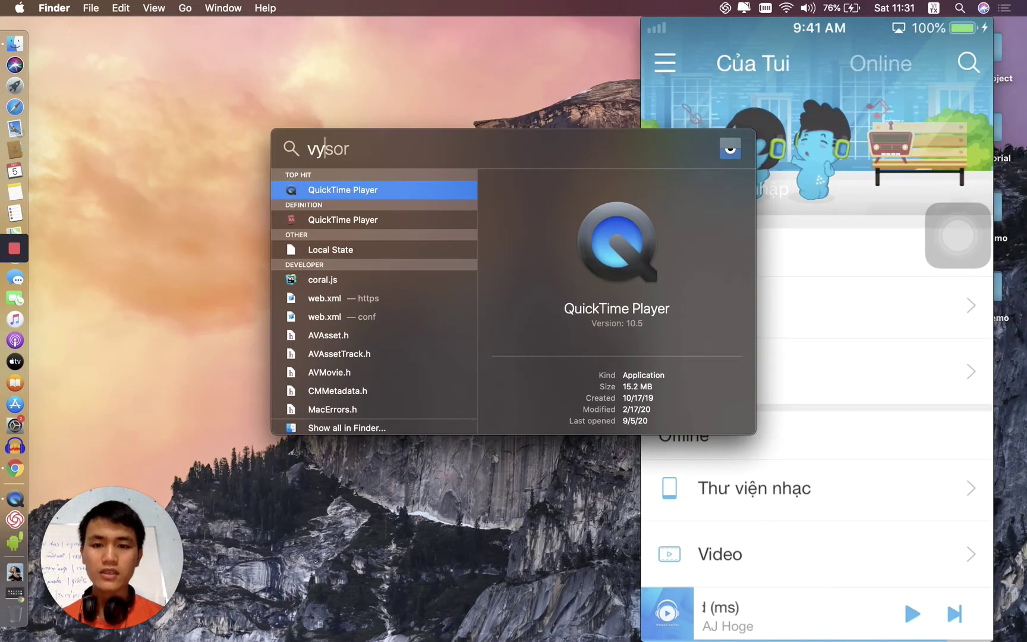
key("Return")
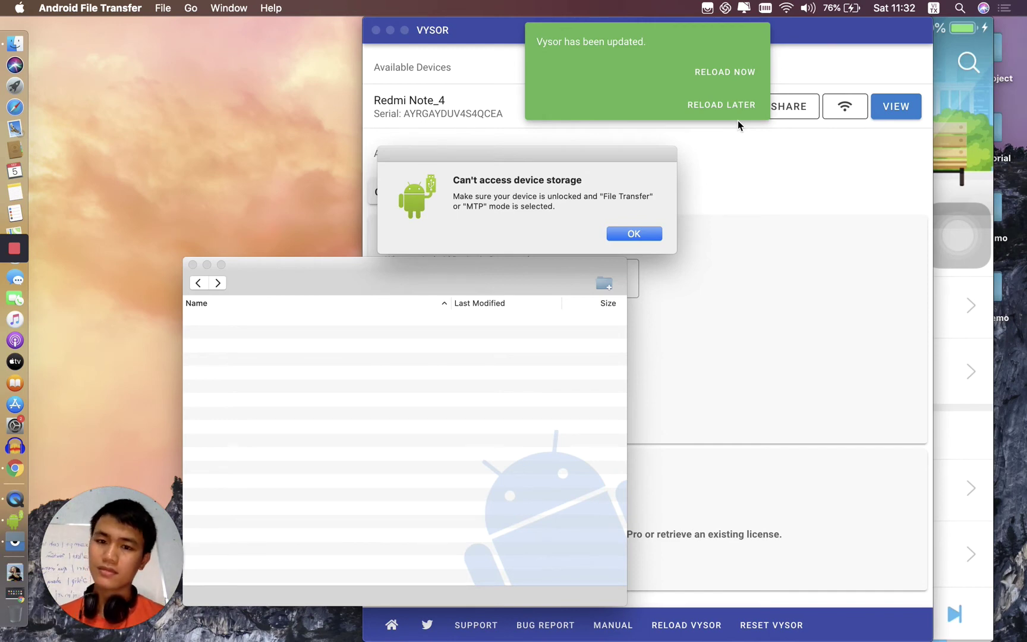
left_click(642, 233)
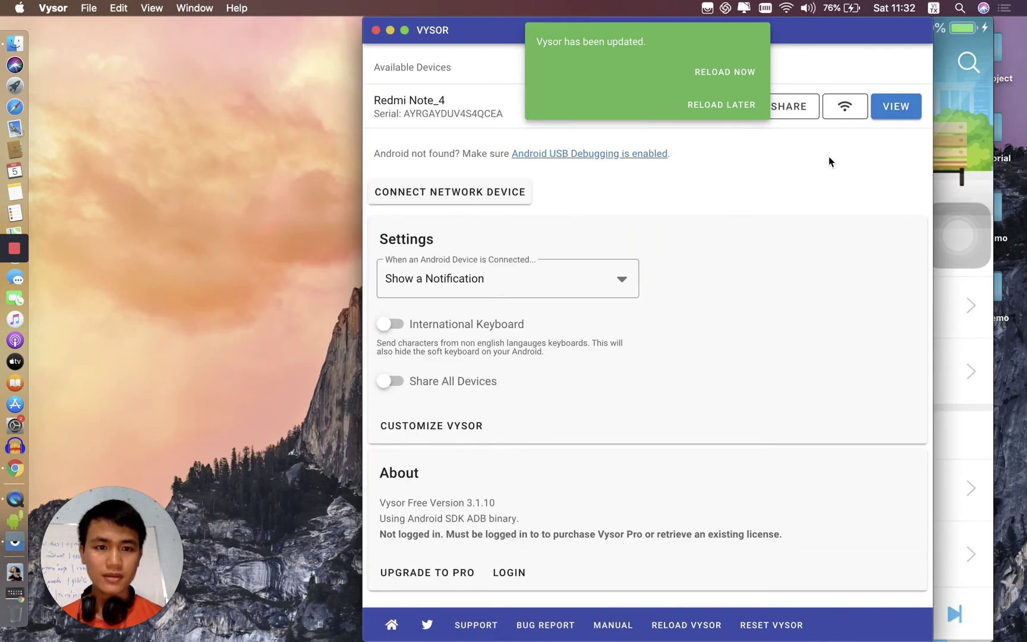
left_click(718, 77)
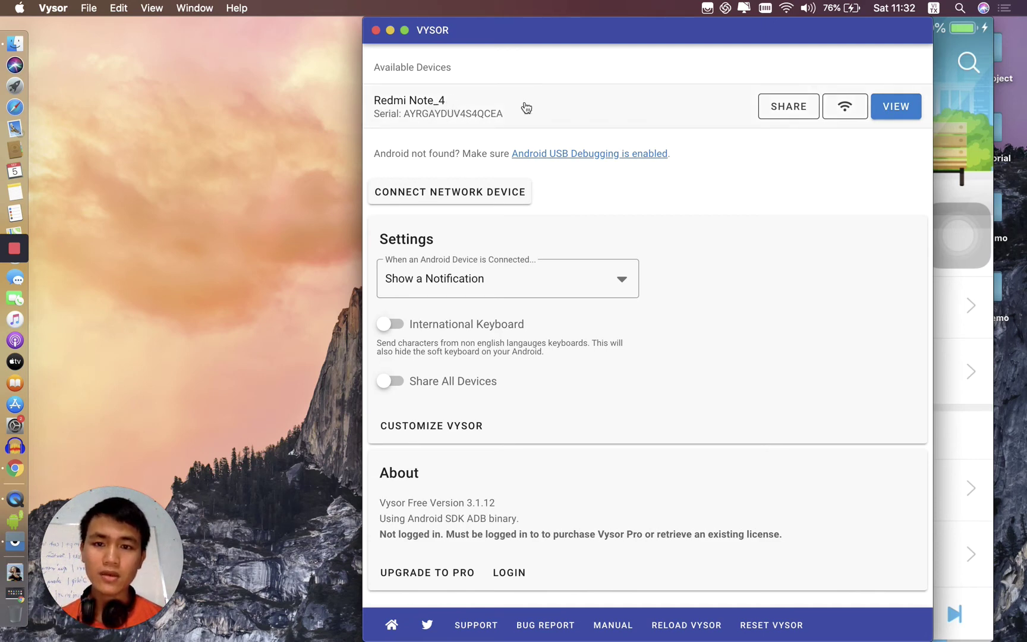
View the Redmi Note_4 screen, minimize the main Vysor window and place the mirrored phone beside the iPod touch window.
left_click(900, 110)
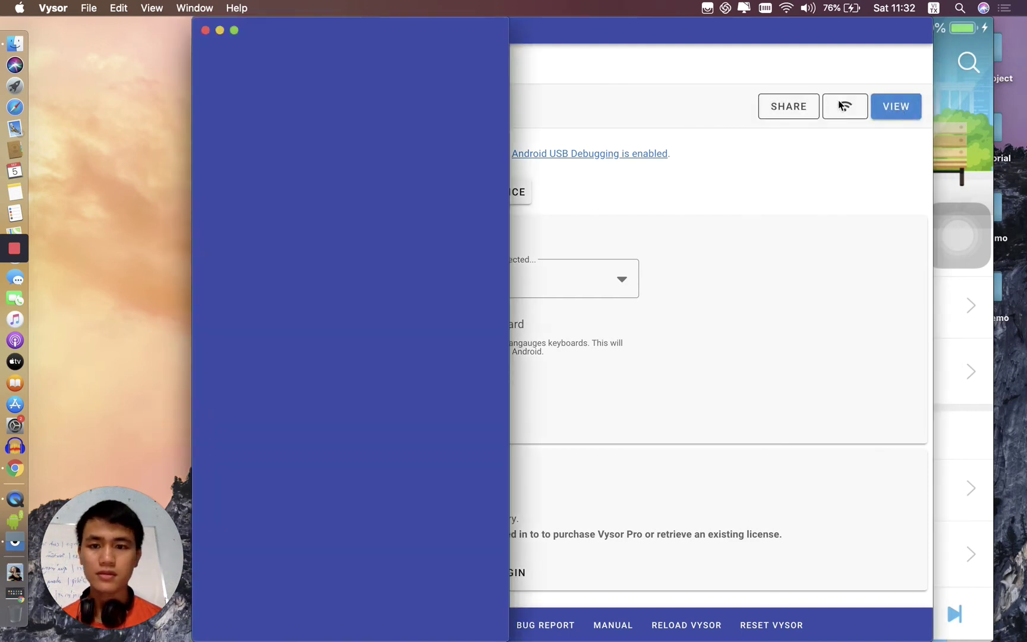
left_click(644, 39)
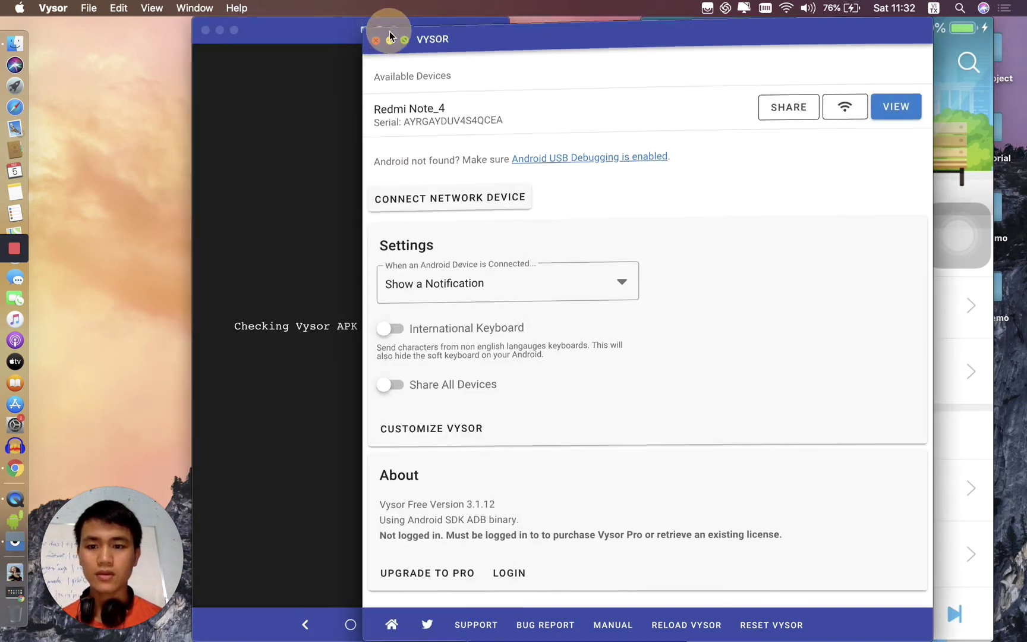
left_click(392, 30)
left_click_drag(324, 35, 409, 33)
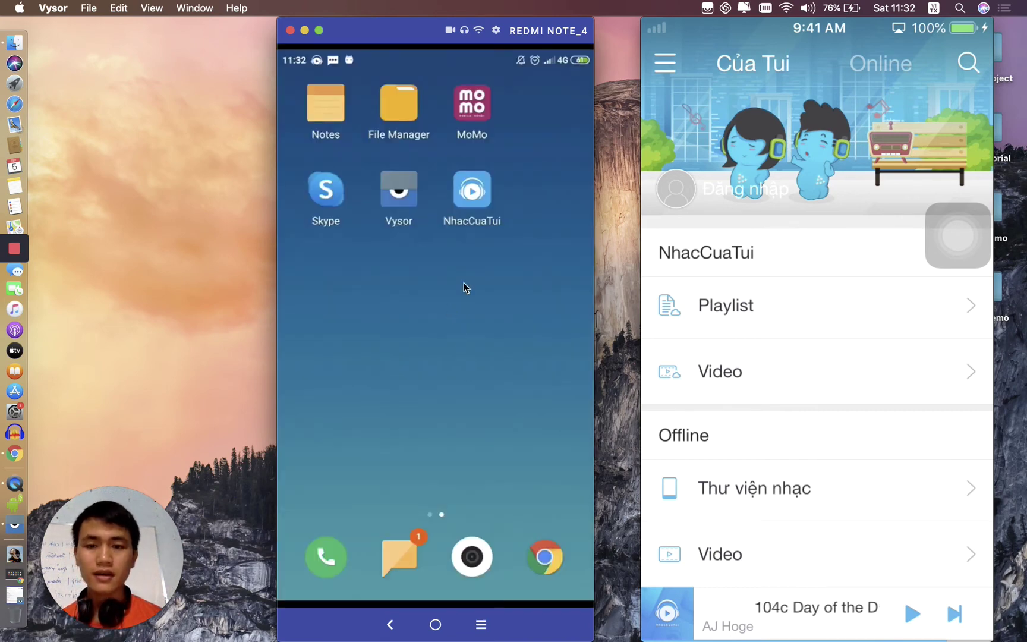
Open NhacCuaTui on the mirrored Android phone and clear all of its recent apps.
left_click(458, 227)
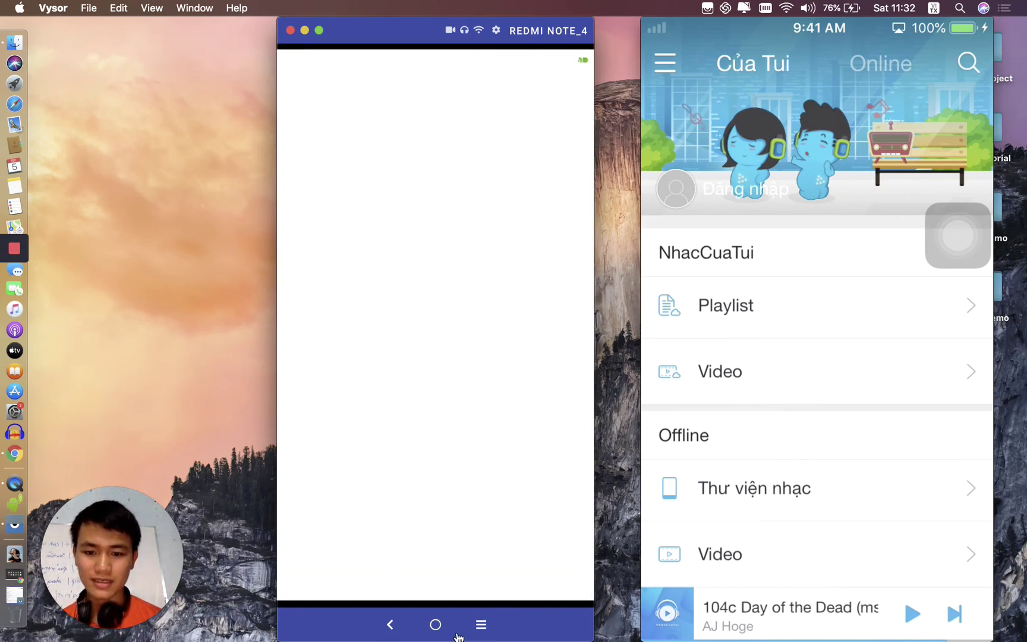
left_click(481, 626)
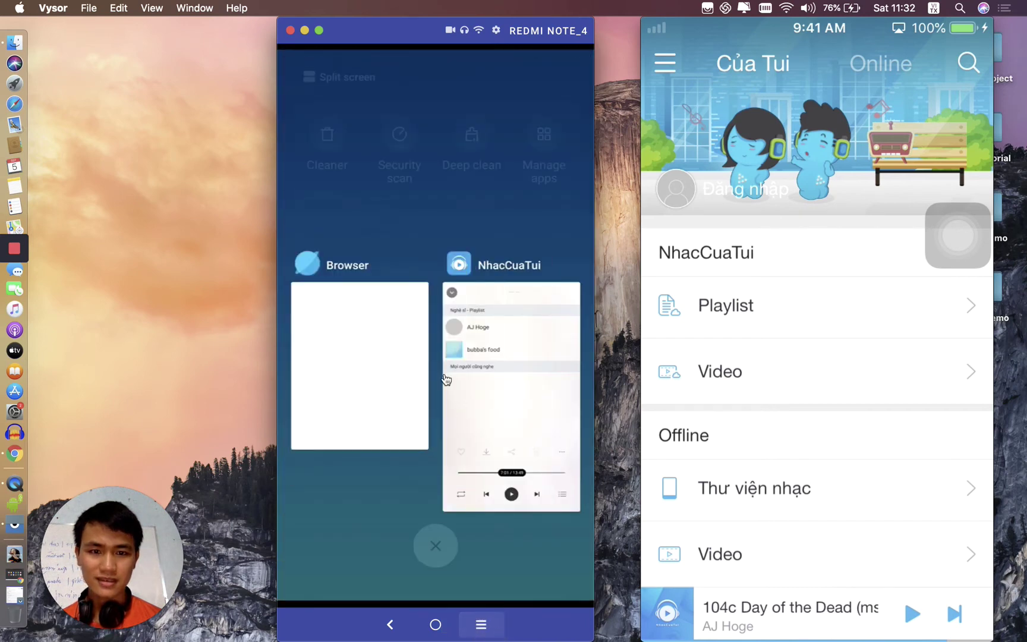
left_click(435, 546)
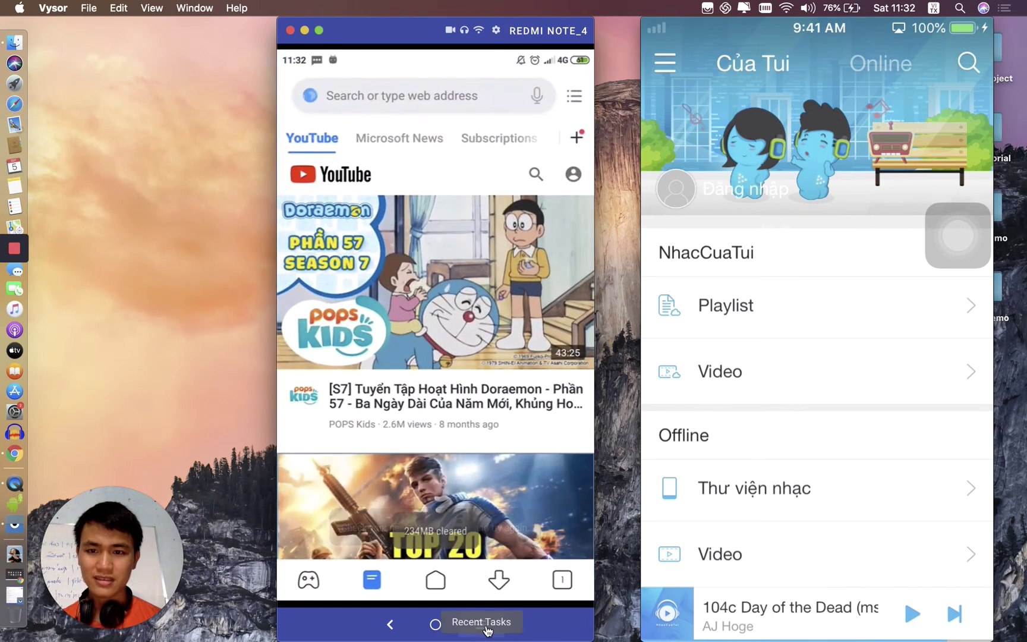
Try to put the Browser into split screen from the mirrored phone's recent apps.
left_click(480, 624)
left_click(464, 319)
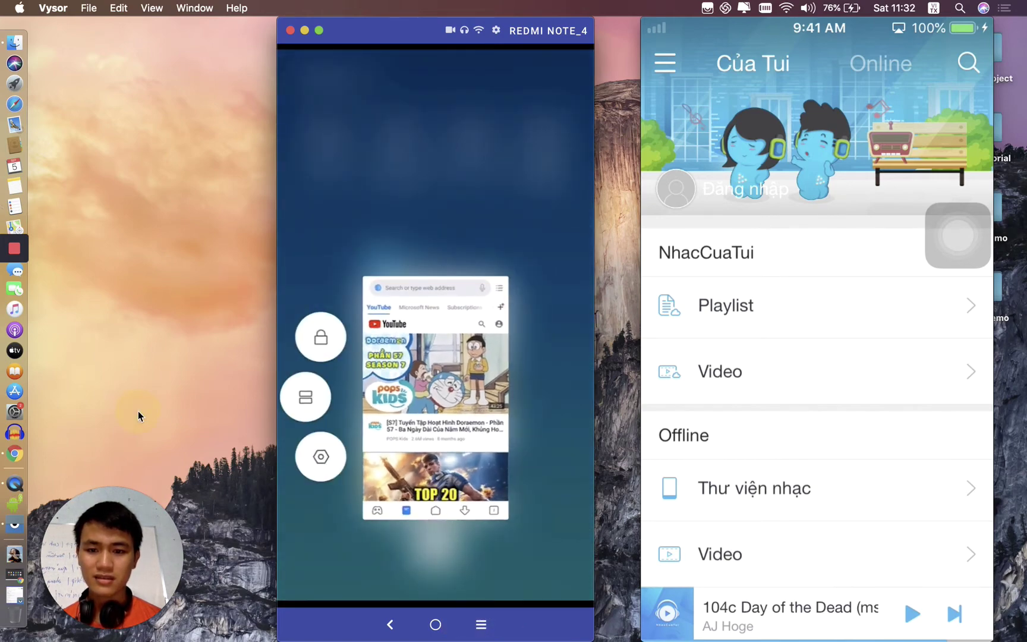
left_click(305, 397)
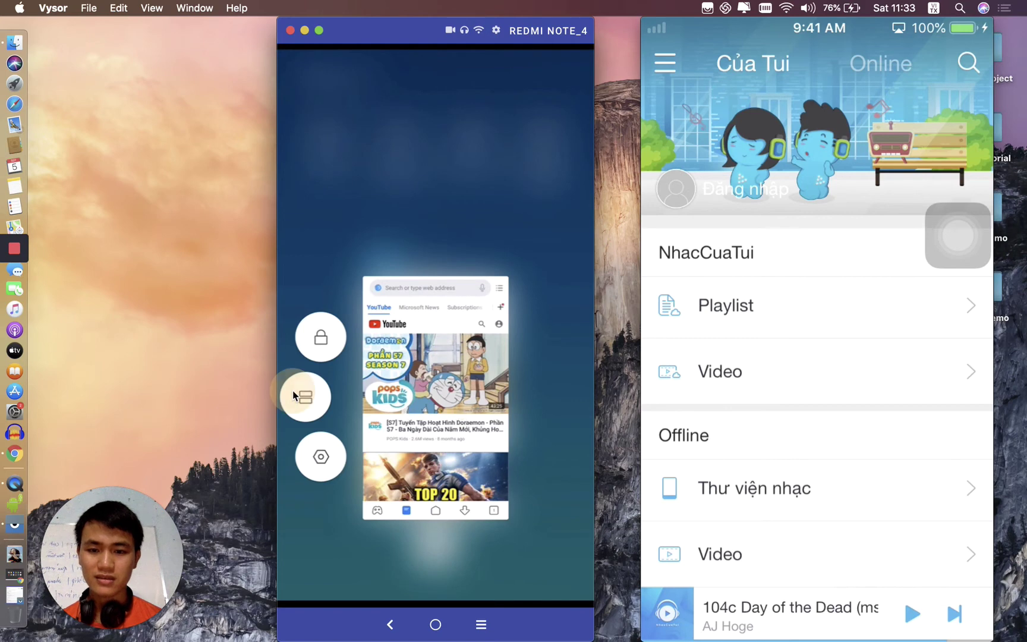
Return the mirrored Android phone to its home screen and show its first page.
left_click(436, 624)
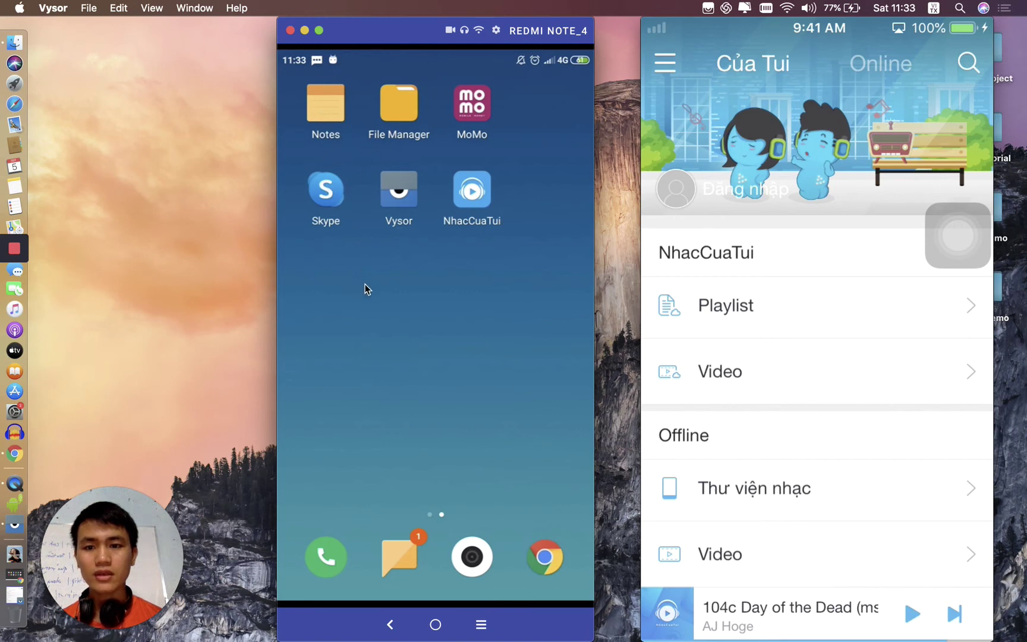
left_click_drag(367, 291, 563, 362)
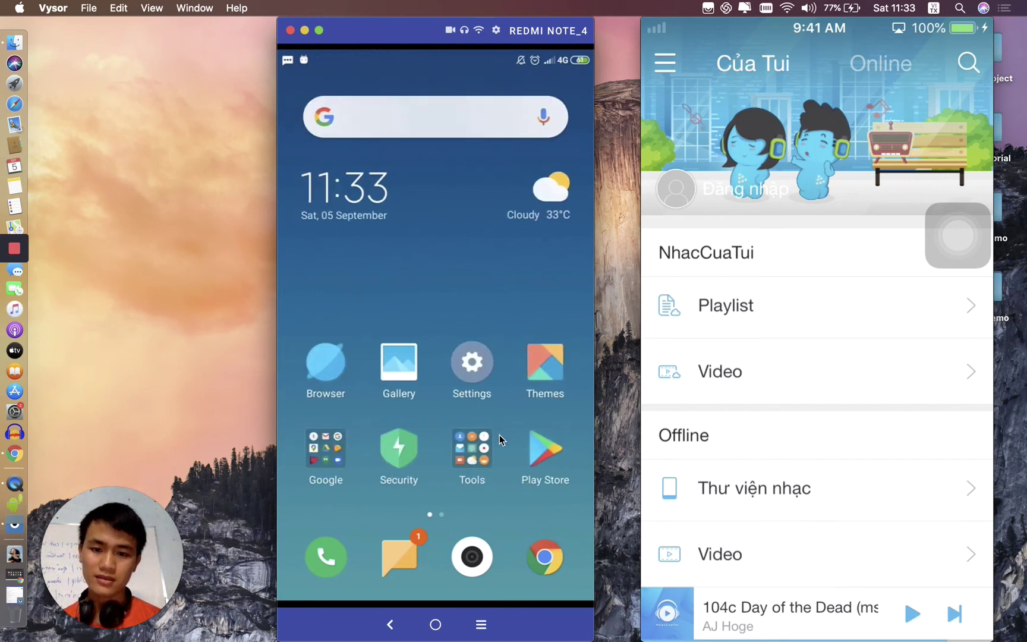
mouse_move(790, 538)
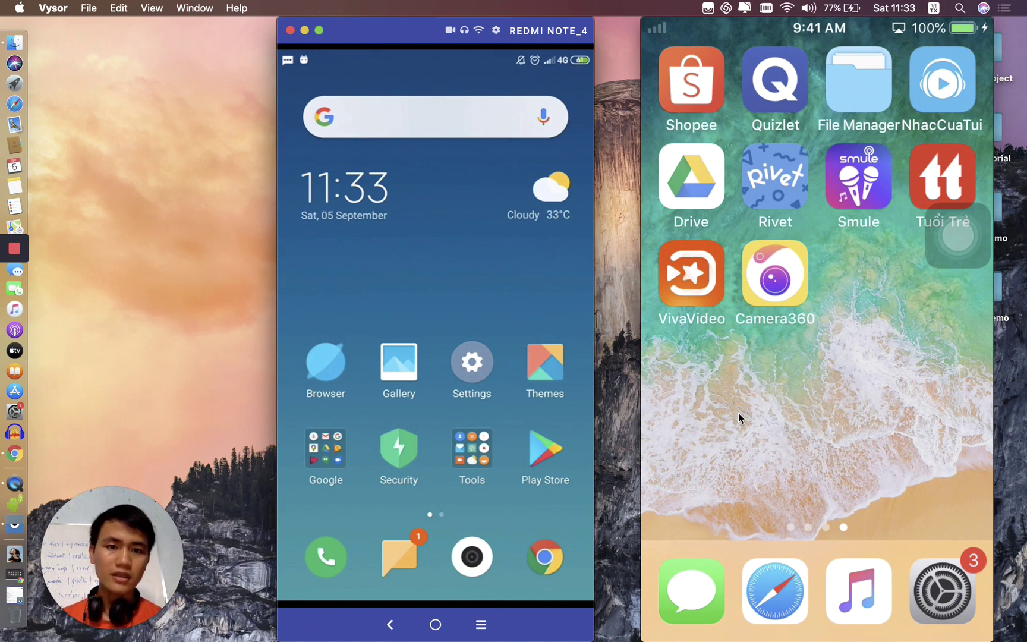
left_click(726, 8)
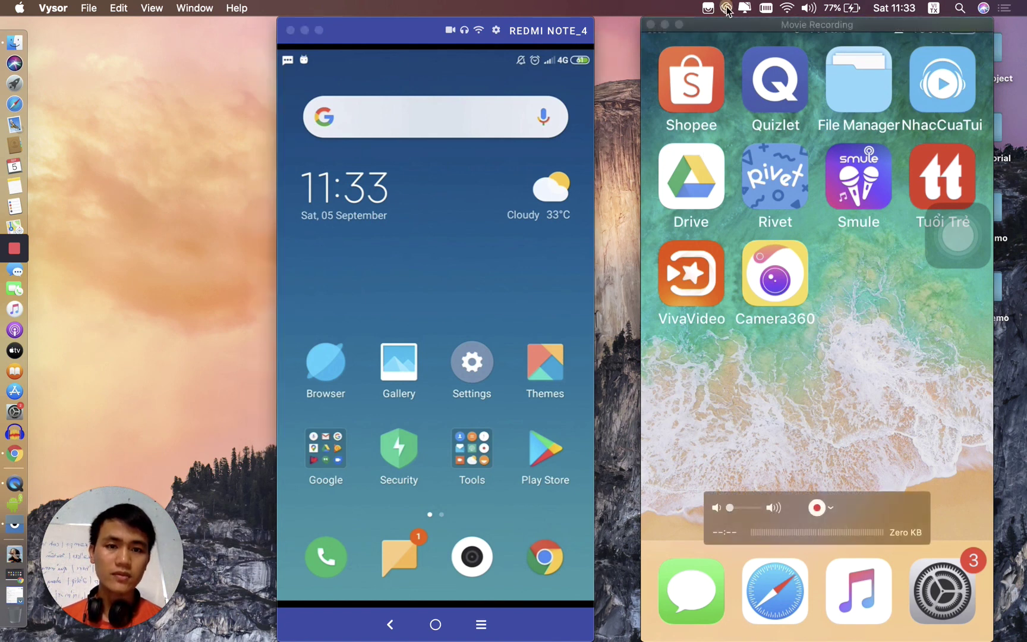